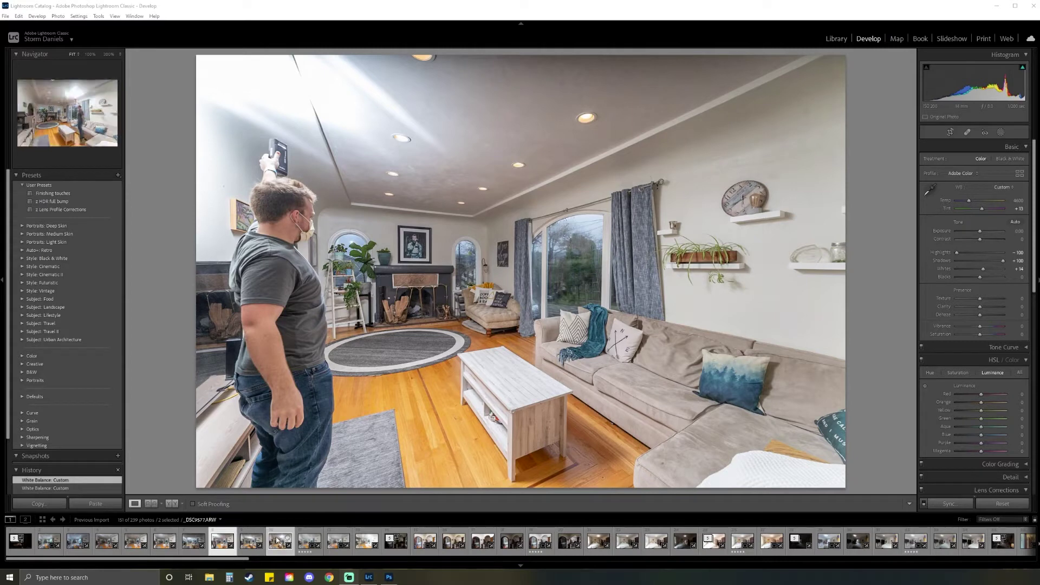
- Compare the living-room shots of the man by the window and the man on the left
click(280, 542)
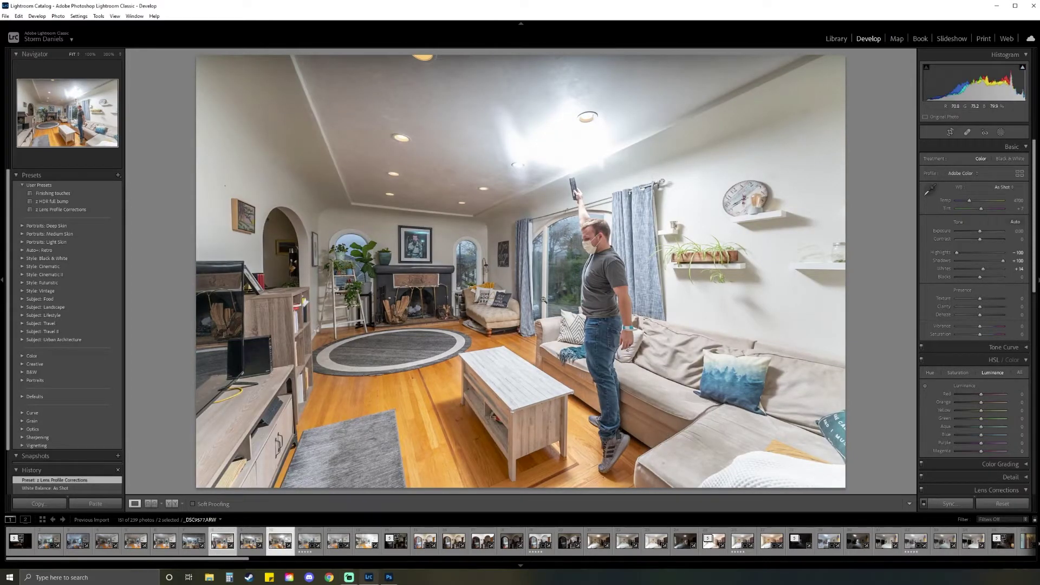
click(221, 538)
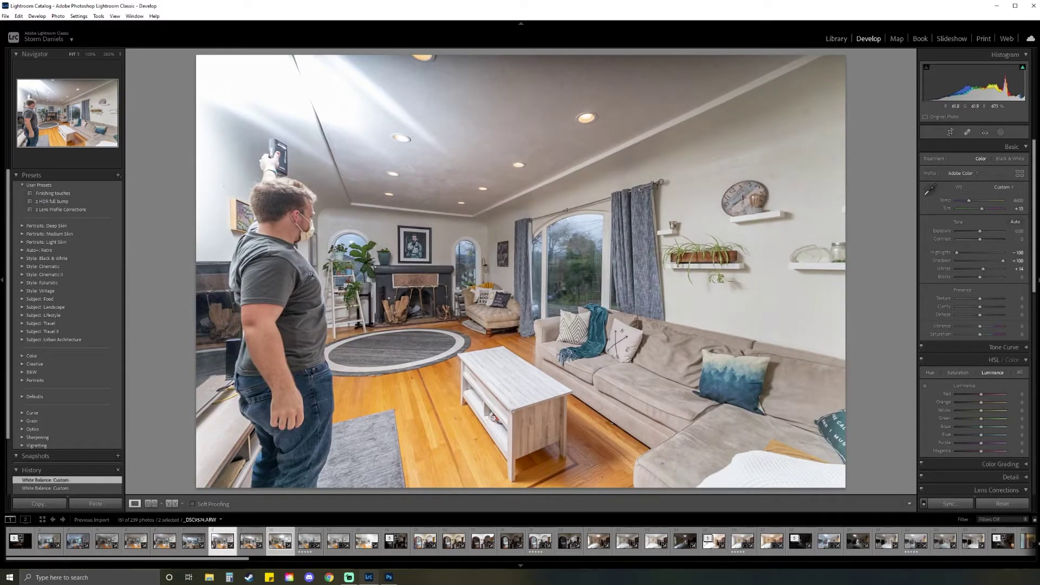
click(277, 541)
key(Left)
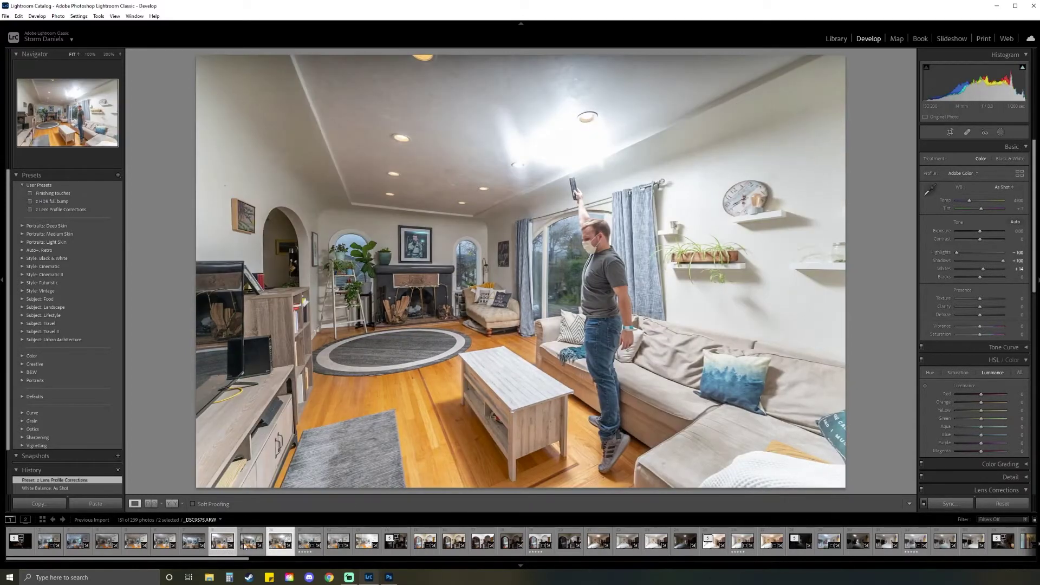
key(Right)
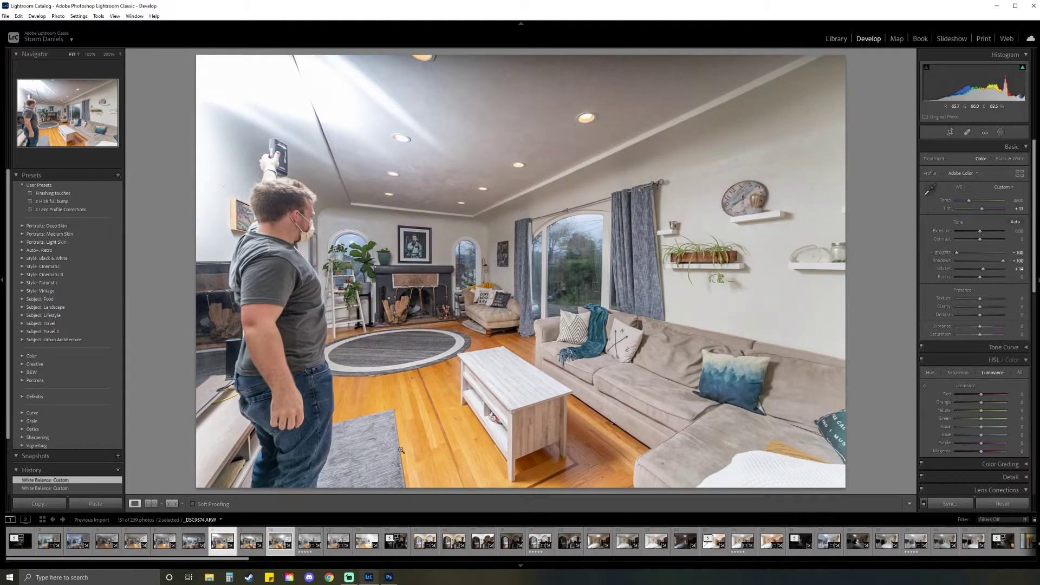
right_click(280, 540)
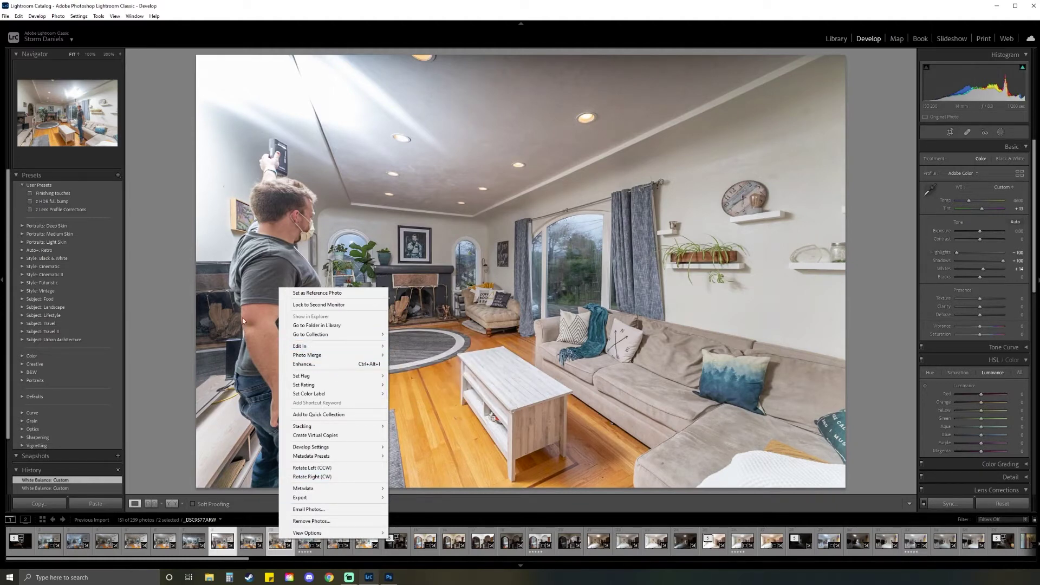
key(Escape)
key(Left)
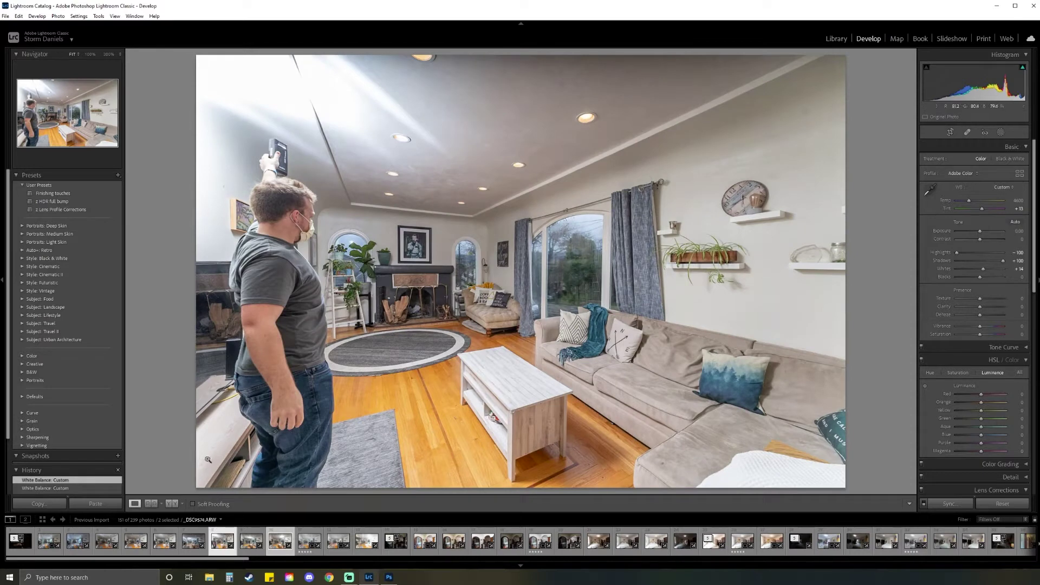
scroll(974, 346, down, 6)
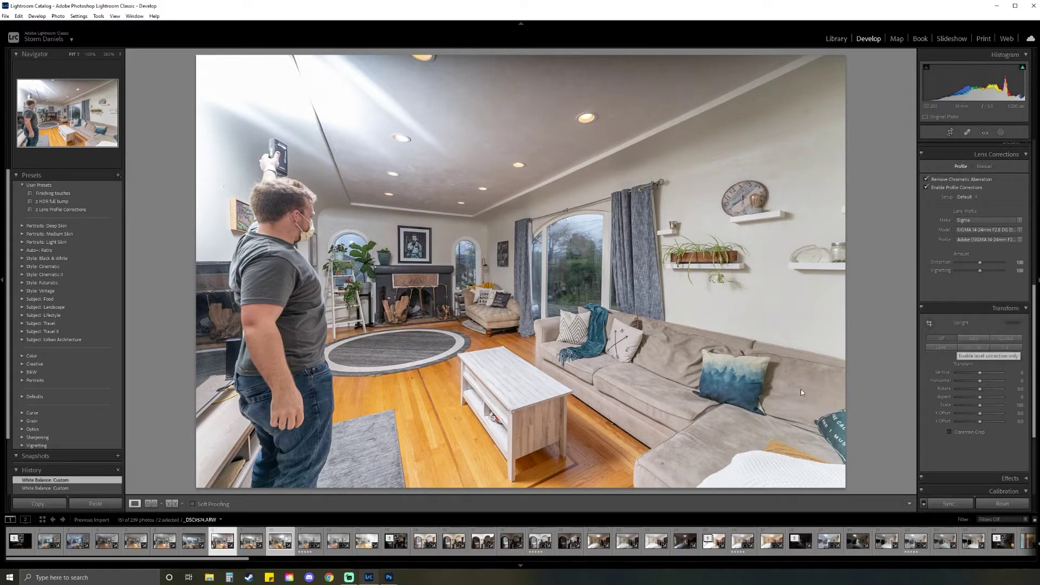
- Open the two selected shots as layers in one Photoshop document
right_click(278, 539)
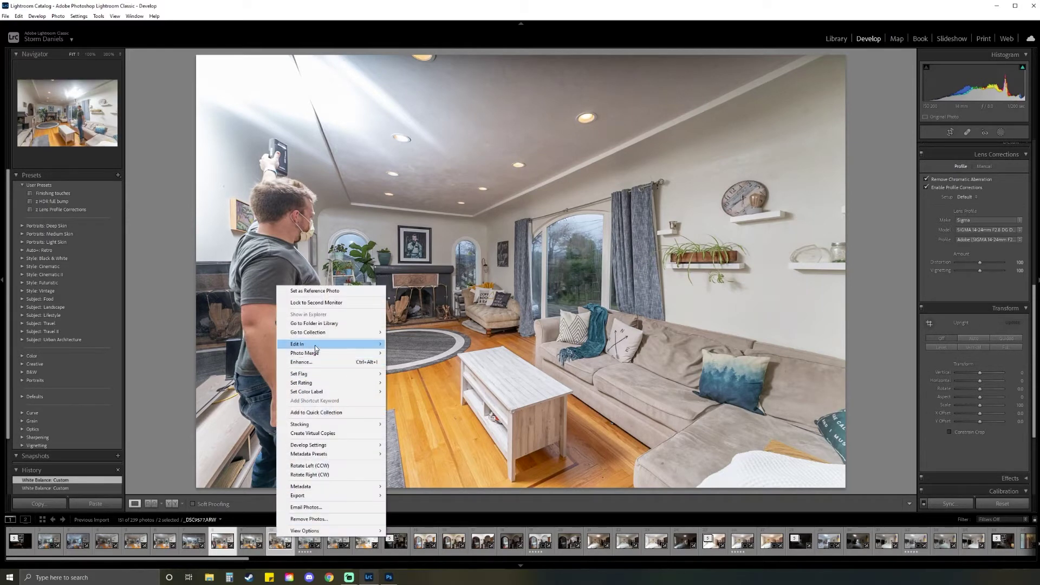
mouse_move(317, 346)
click(412, 391)
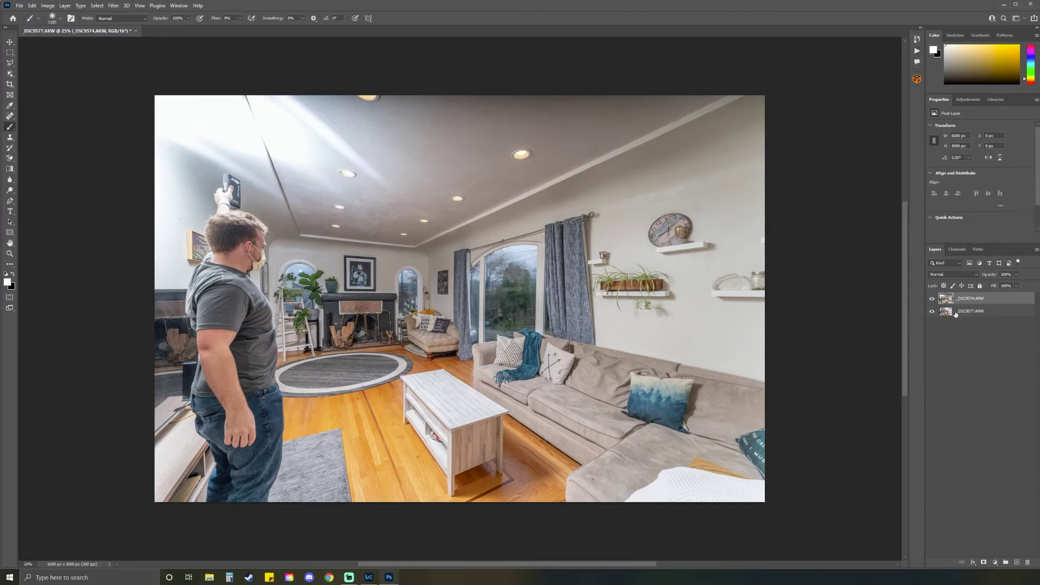
- Select both layers, auto-align them with Auto projection, then hide the top layer to compare
click(98, 6)
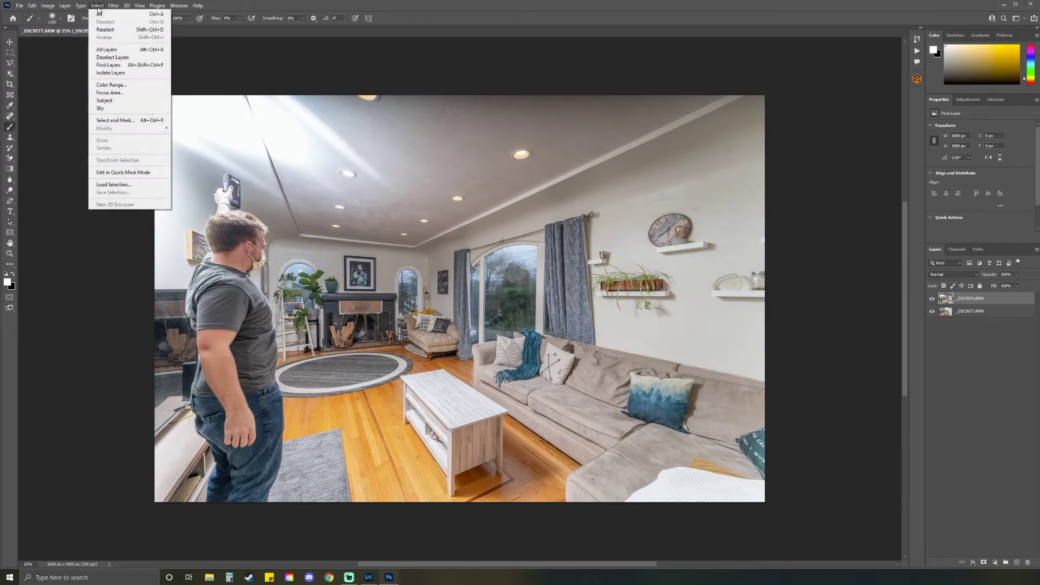
click(108, 49)
click(32, 6)
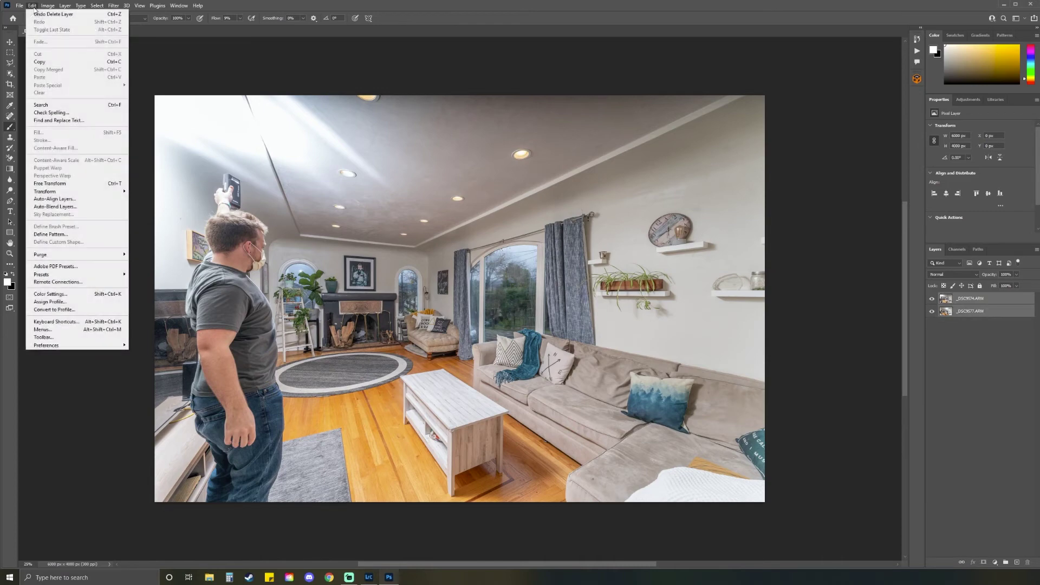
click(66, 200)
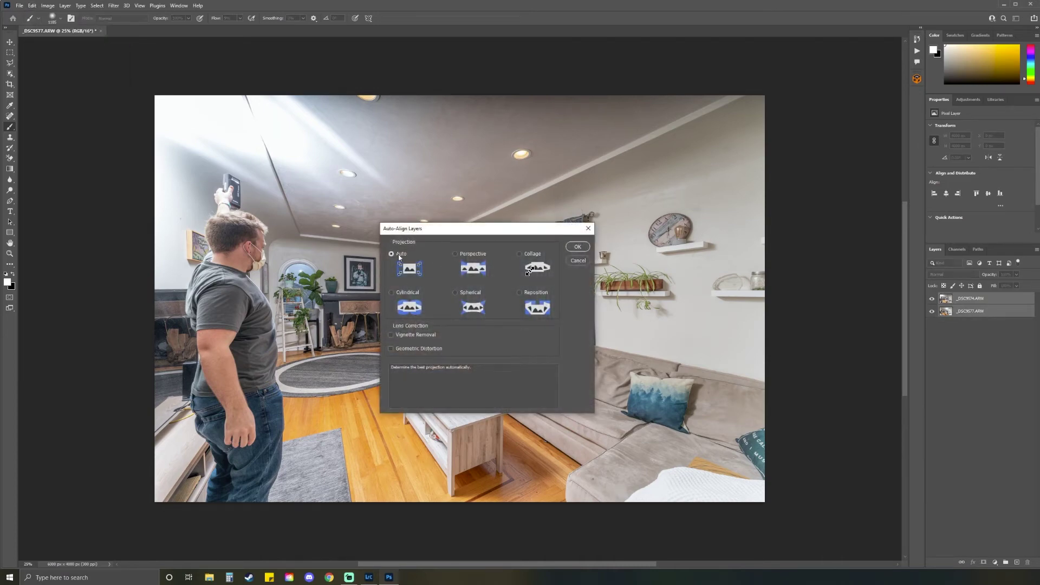
click(578, 247)
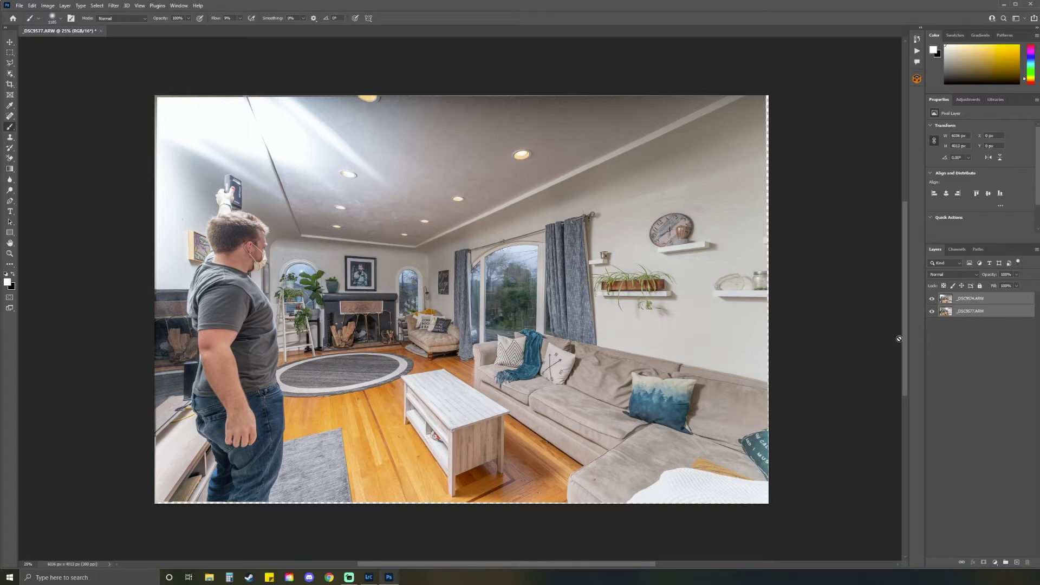
click(971, 312)
click(933, 299)
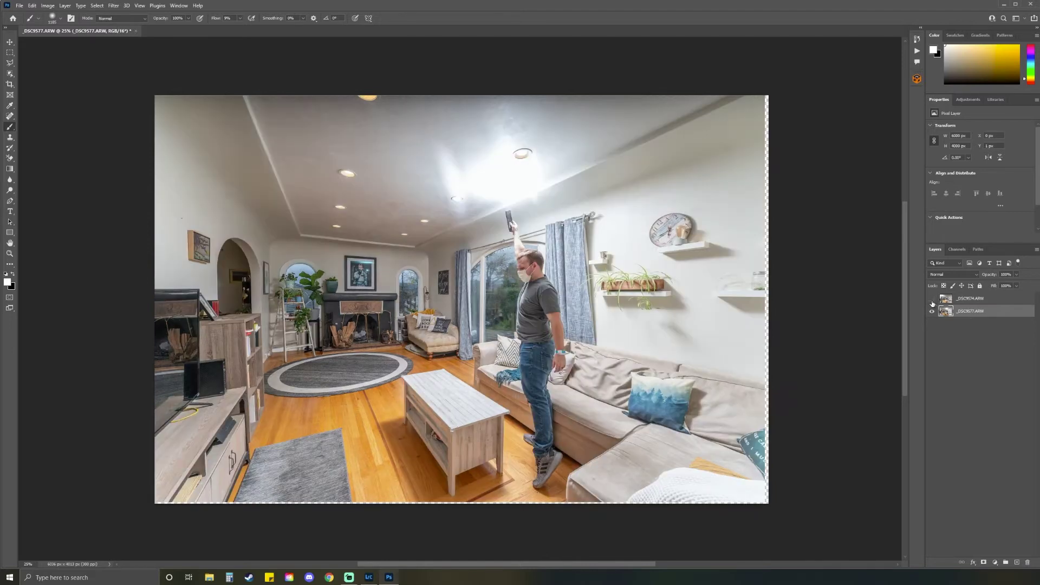
click(932, 300)
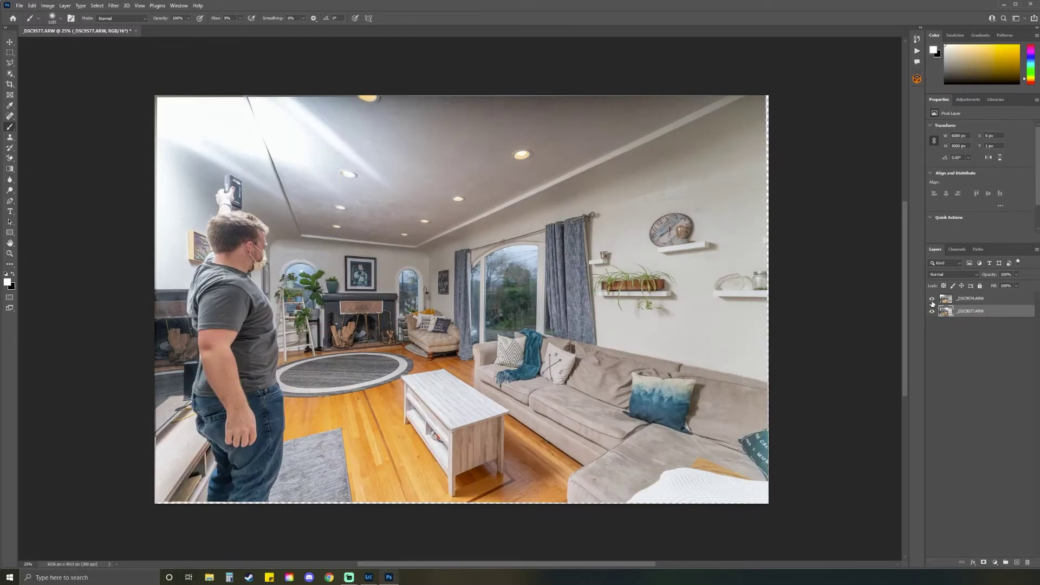
click(961, 300)
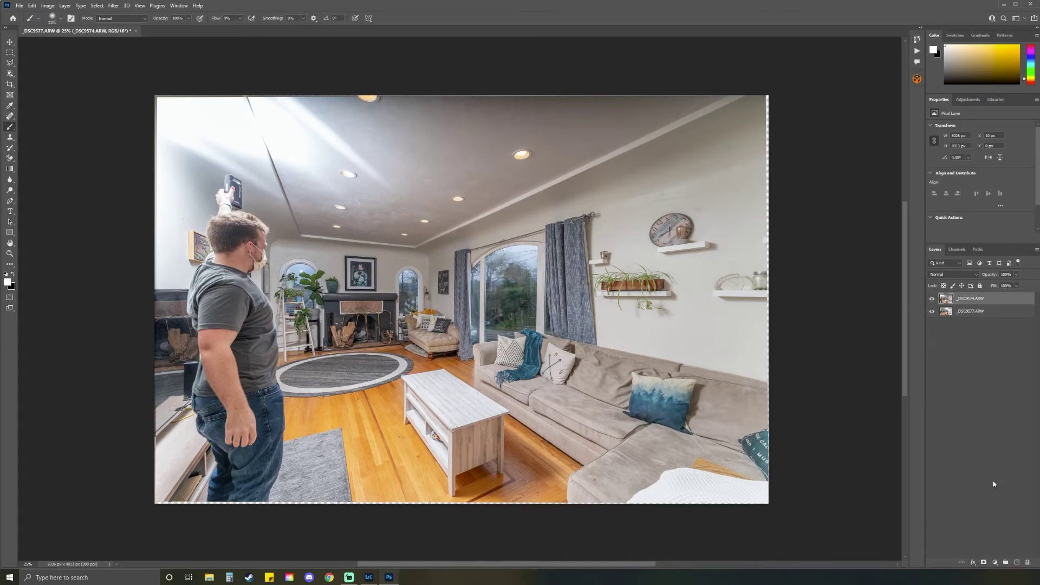
- Add a black layer mask to the top layer and paint white over the standing man
alt+click(984, 563)
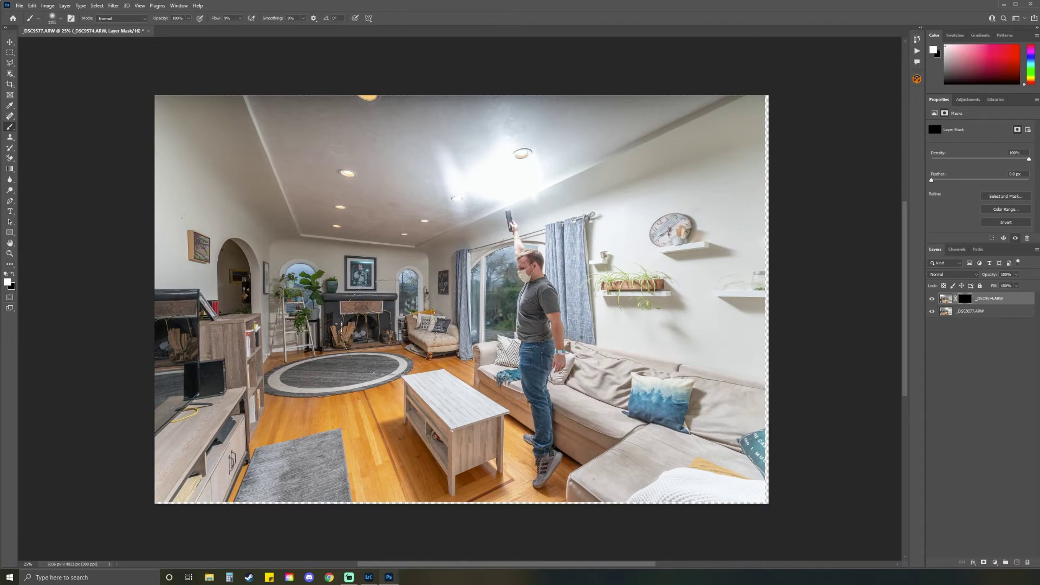
key(x)
key(x)
key(x)
mouse_move(535, 265)
mouse_down()
mouse_move(544, 378)
mouse_move(539, 352)
mouse_up()
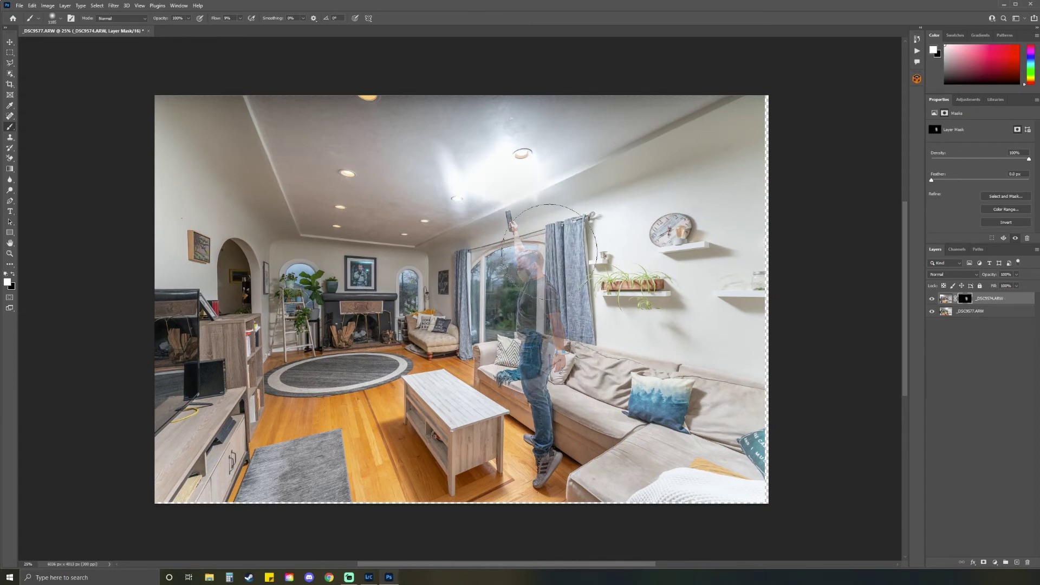
mouse_move(525, 226)
mouse_down()
mouse_move(535, 247)
mouse_move(510, 205)
mouse_move(562, 378)
mouse_move(527, 296)
mouse_move(560, 418)
mouse_move(541, 450)
mouse_up()
- Raise brush Flow to 22%, erase the ghost arm and legs, and toggle the layer to check
click(240, 18)
drag(243, 29, 247, 29)
mouse_move(482, 181)
mouse_down()
mouse_move(503, 187)
mouse_move(512, 220)
mouse_up()
mouse_move(531, 290)
mouse_down()
mouse_move(559, 464)
mouse_move(531, 322)
mouse_move(531, 470)
mouse_move(541, 459)
mouse_move(525, 360)
mouse_move(534, 414)
mouse_up()
click(931, 299)
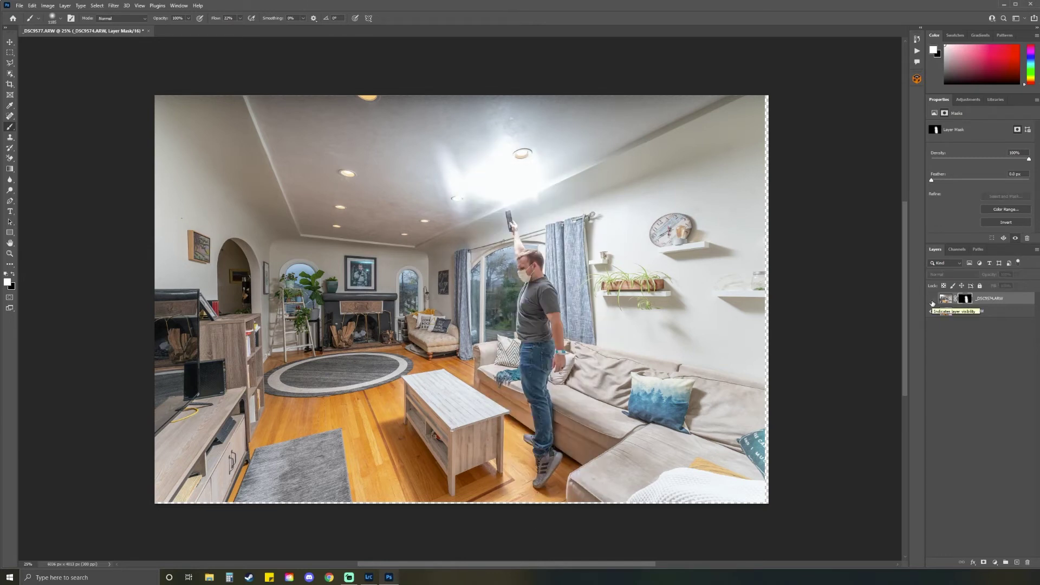
click(932, 298)
- Paint the ceiling flash glare out of the top layer's mask
drag(514, 147, 466, 168)
mouse_move(338, 185)
mouse_down()
mouse_move(576, 161)
mouse_move(672, 139)
mouse_move(544, 127)
mouse_move(698, 134)
mouse_move(638, 137)
mouse_up()
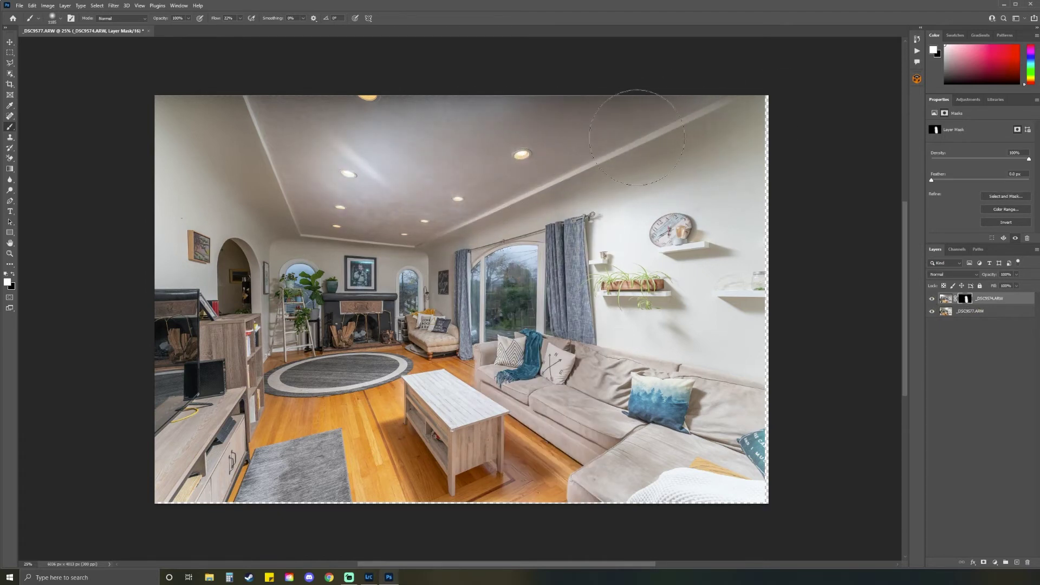
key(x)
drag(455, 141, 339, 168)
key(x)
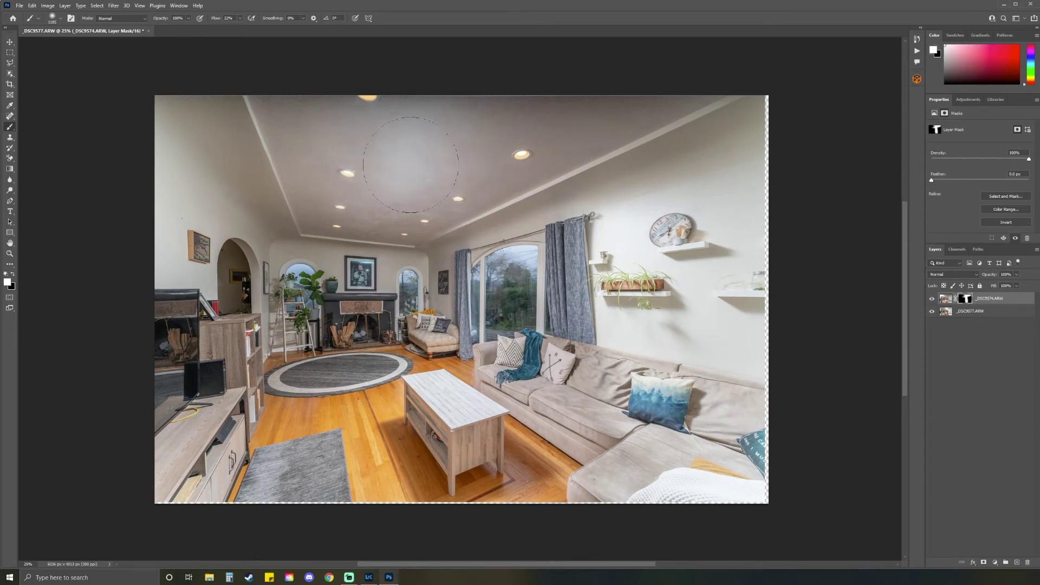
- Reveal the brighter coffee table and surrounding floor, toggling the top layer to compare
key(x)
key(x)
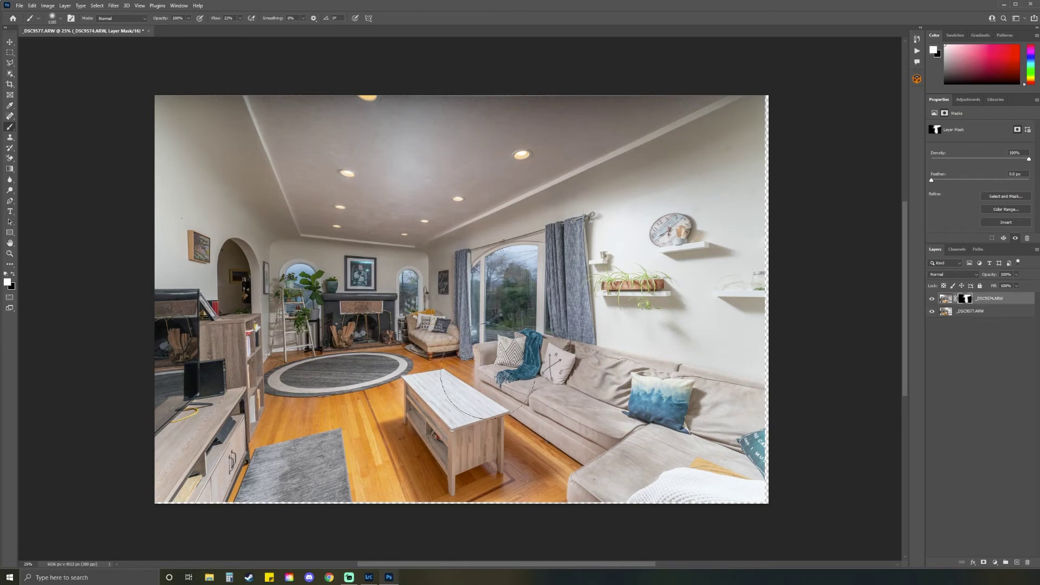
mouse_move(471, 390)
mouse_down()
mouse_move(438, 438)
mouse_move(463, 430)
mouse_move(412, 450)
mouse_move(387, 474)
mouse_move(402, 492)
mouse_up()
key(x)
key(x)
mouse_move(434, 401)
mouse_down()
mouse_move(444, 398)
mouse_move(434, 412)
mouse_up()
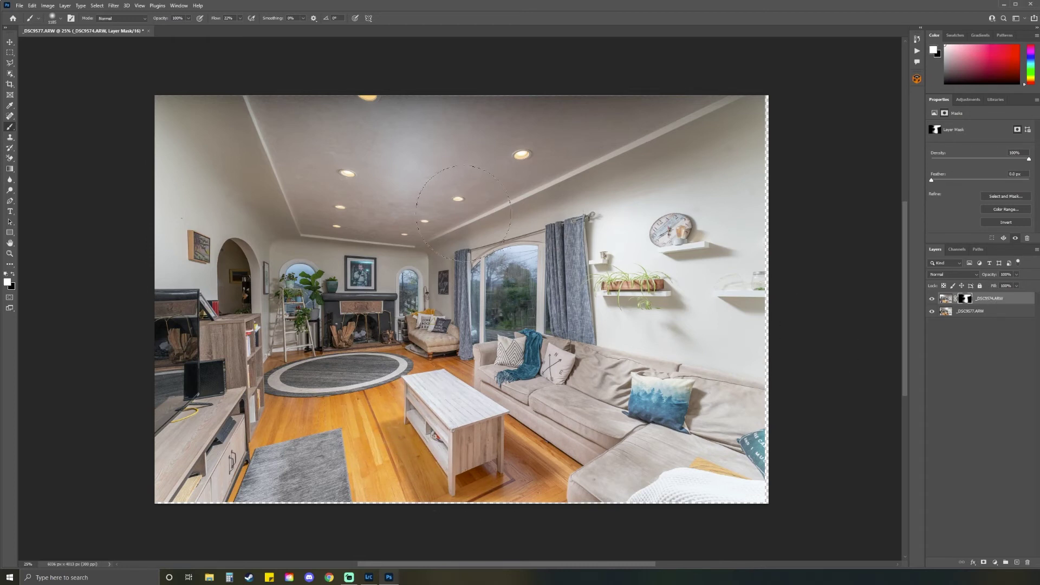
click(933, 300)
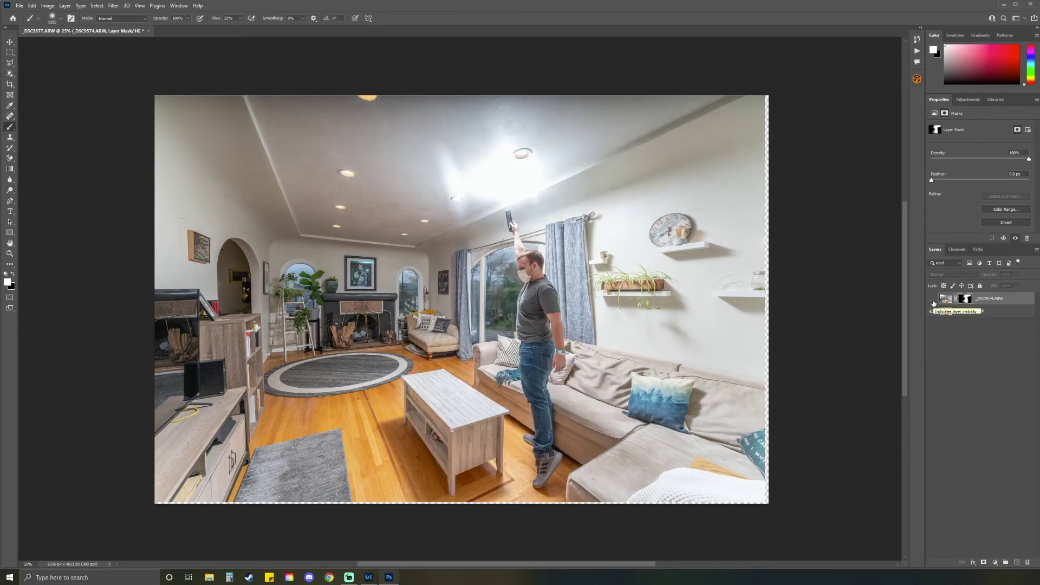
click(933, 299)
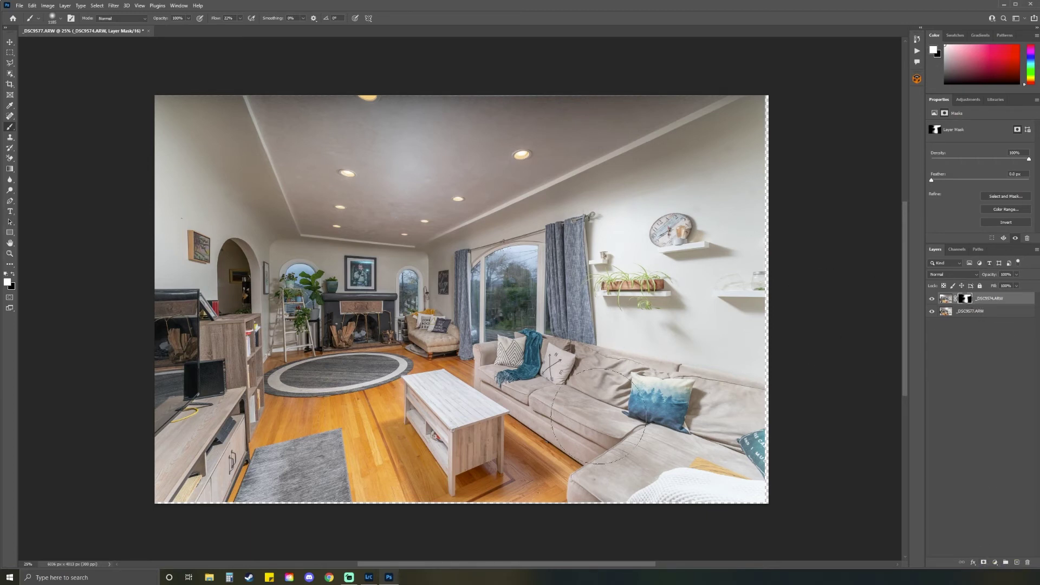
- Merge the layers, save _DSC9574-Edit.tif, and open the composite back in Lightroom Classic
key(ctrl+shift+e)
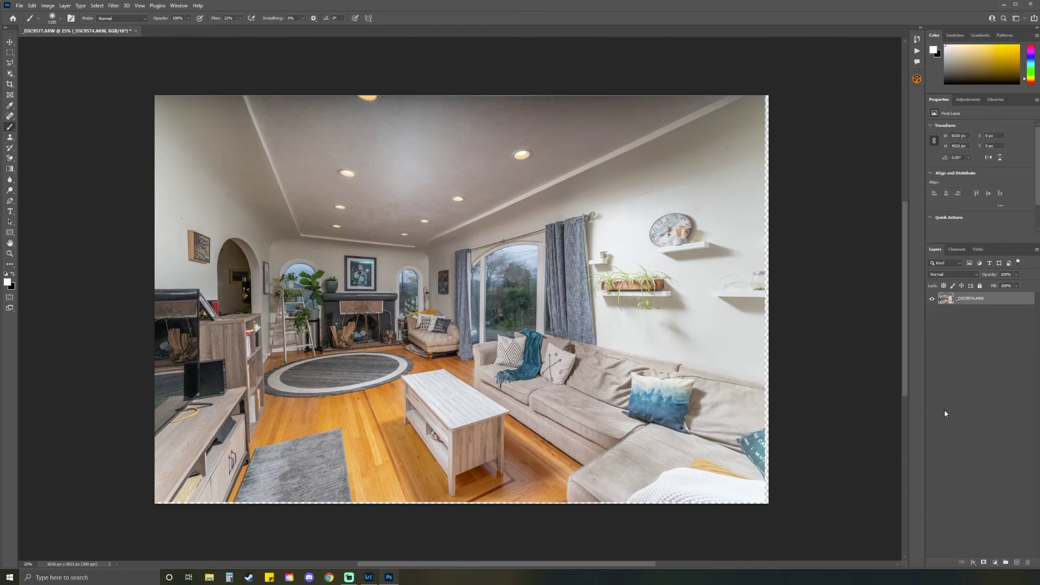
key(ctrl+s)
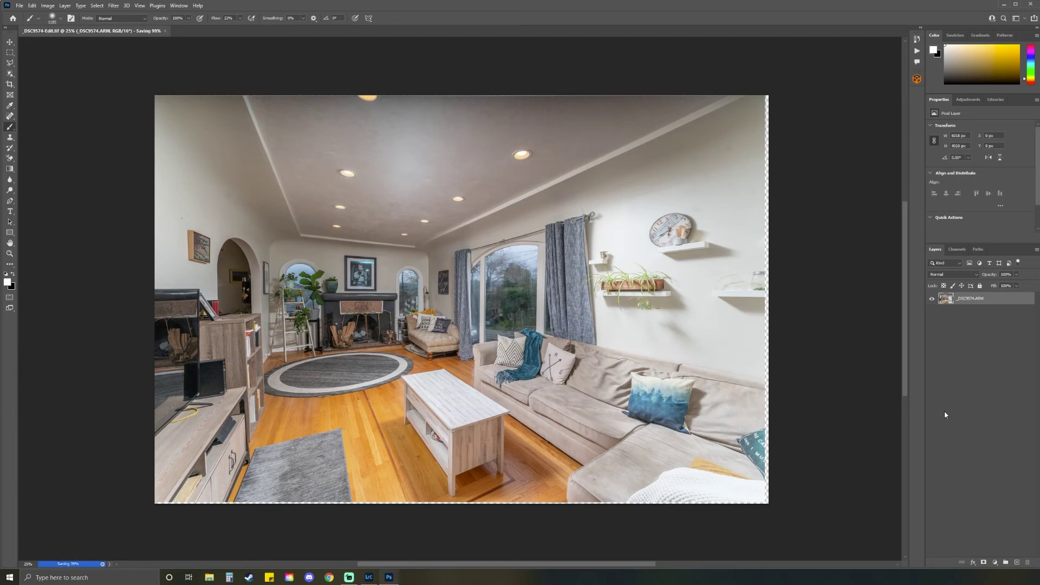
click(369, 577)
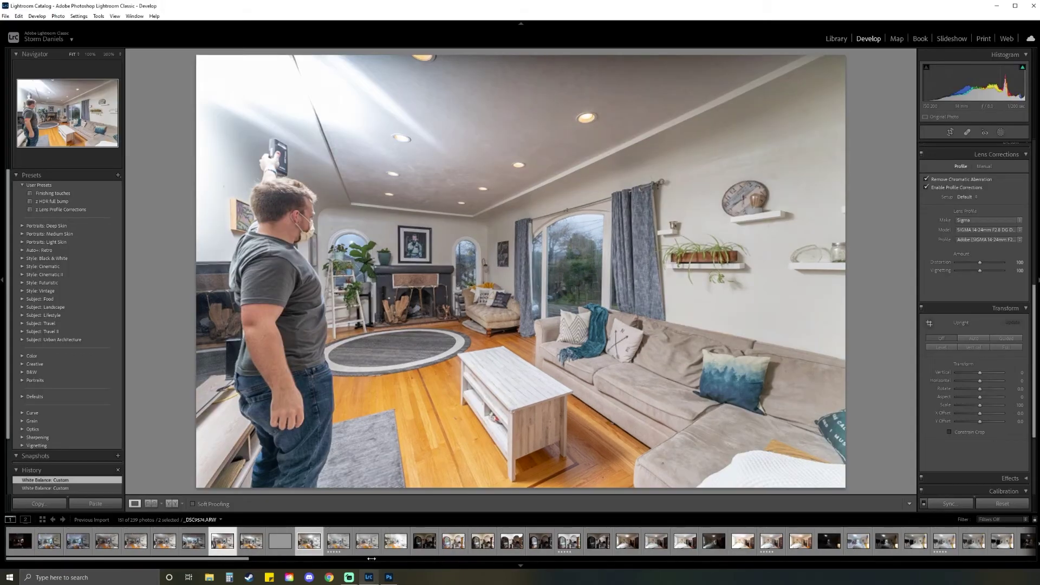
click(281, 541)
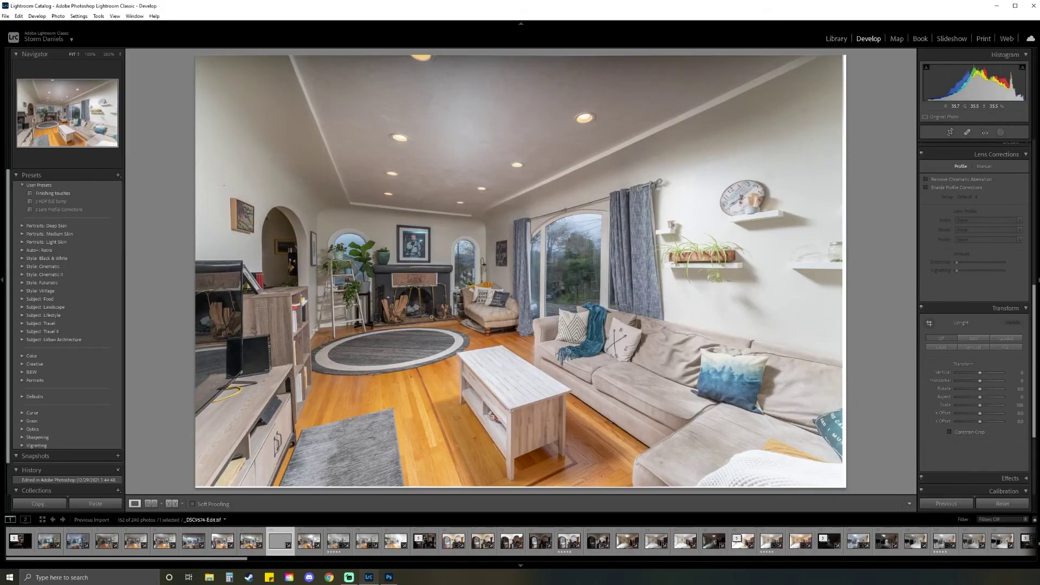
- Apply the Finishing touches user preset to _DSC9574-Edit.tif
click(71, 194)
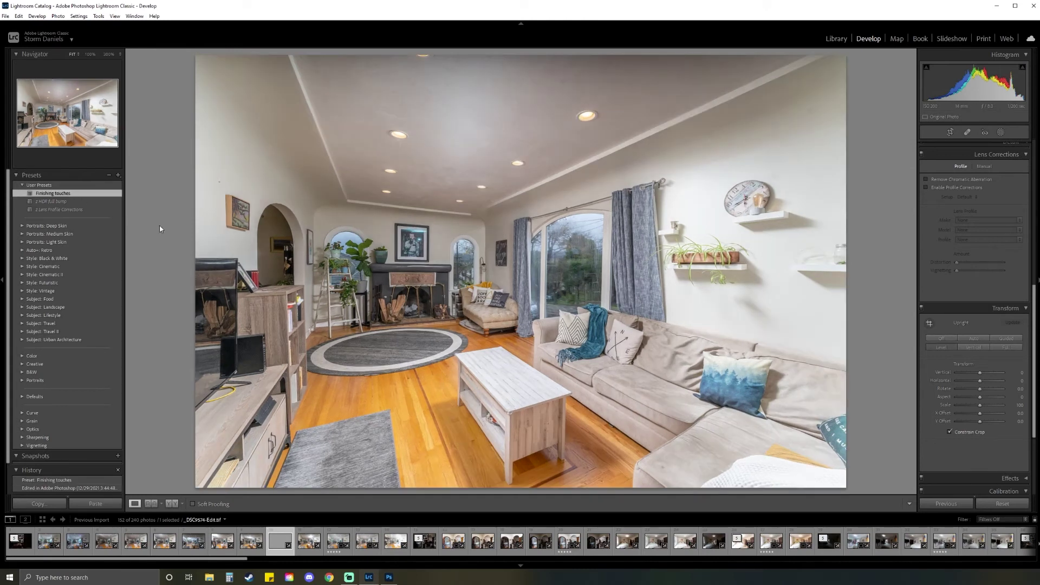
scroll(969, 325, up, 10)
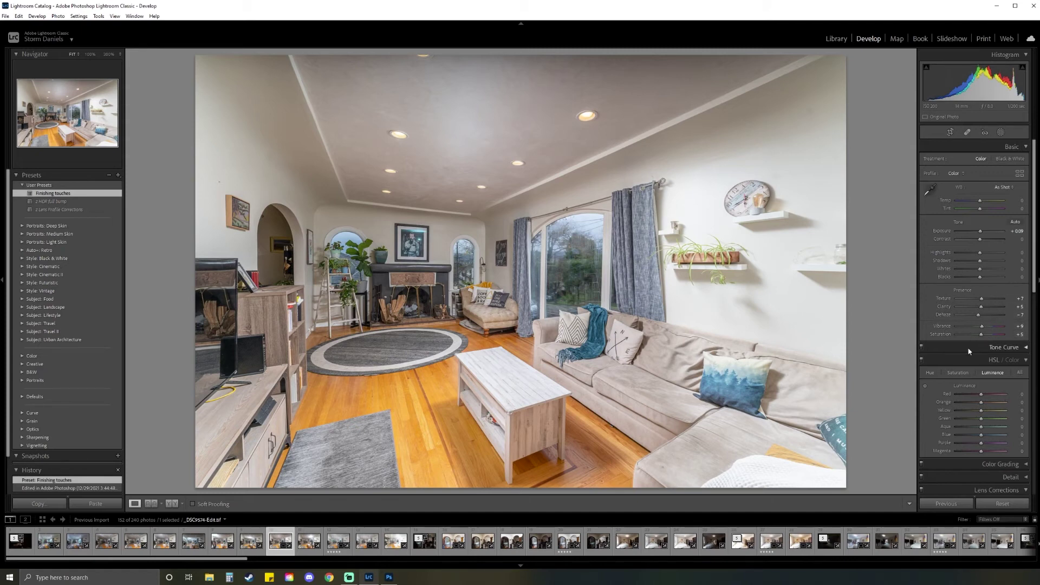
click(1000, 132)
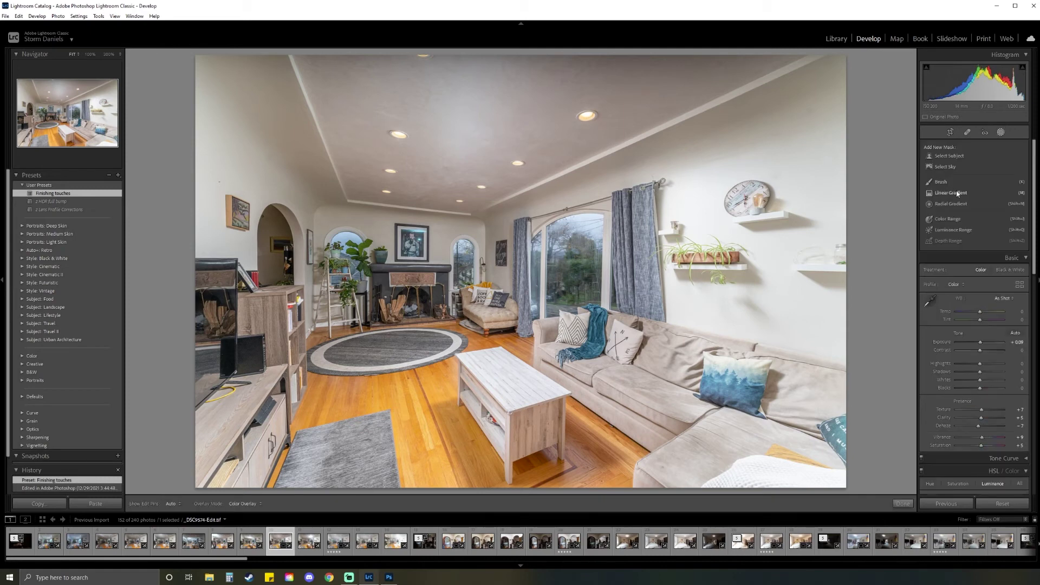
- Add brush mask Mask 1 with Exposure 0.70 and paint a brightening stroke on the photo
click(943, 184)
drag(980, 245, 983, 244)
scroll(387, 238, up, 2)
key(h)
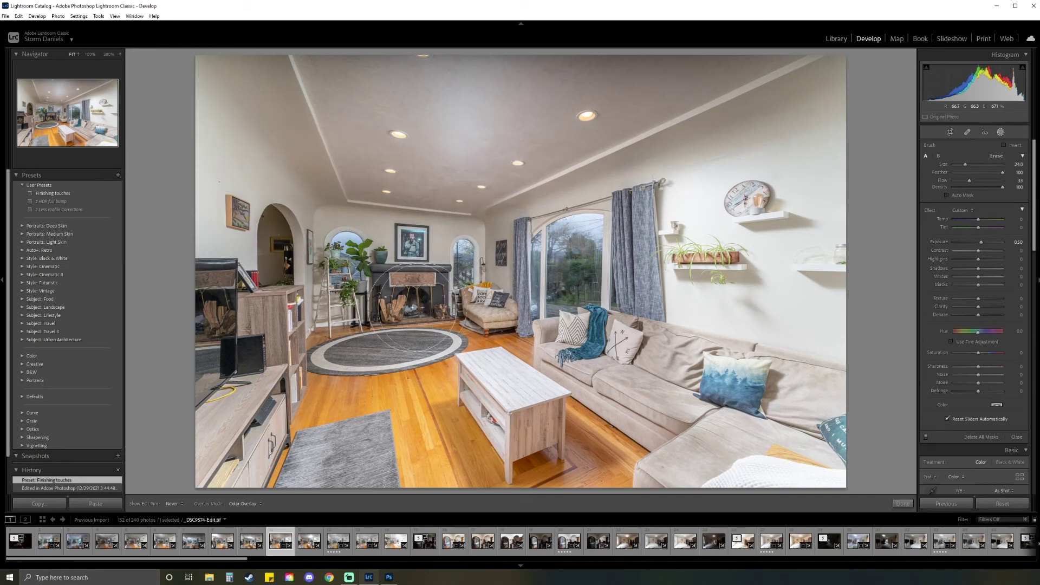
click(447, 239)
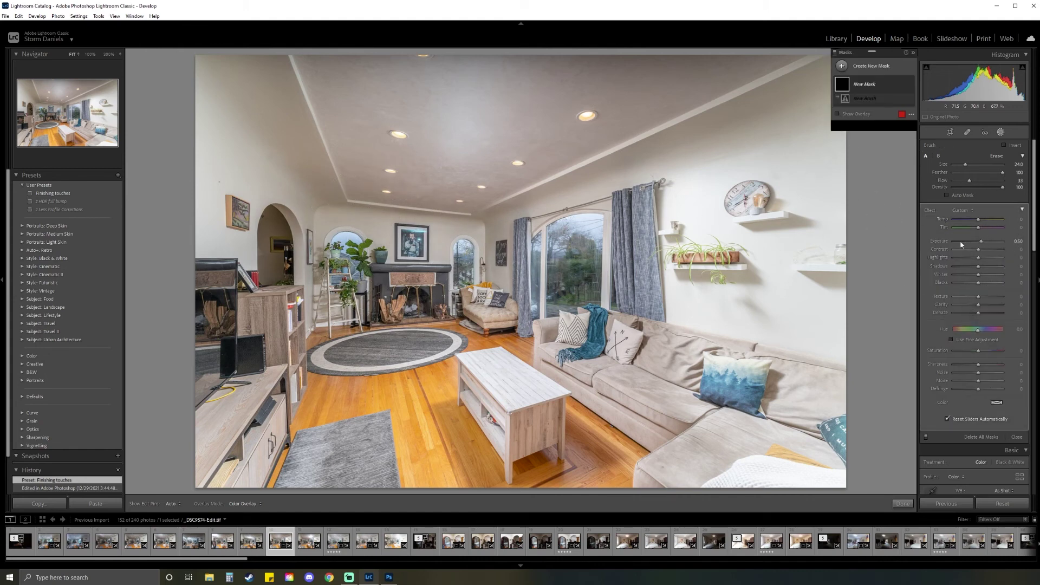
click(1017, 241)
text(0.7)
key(Return)
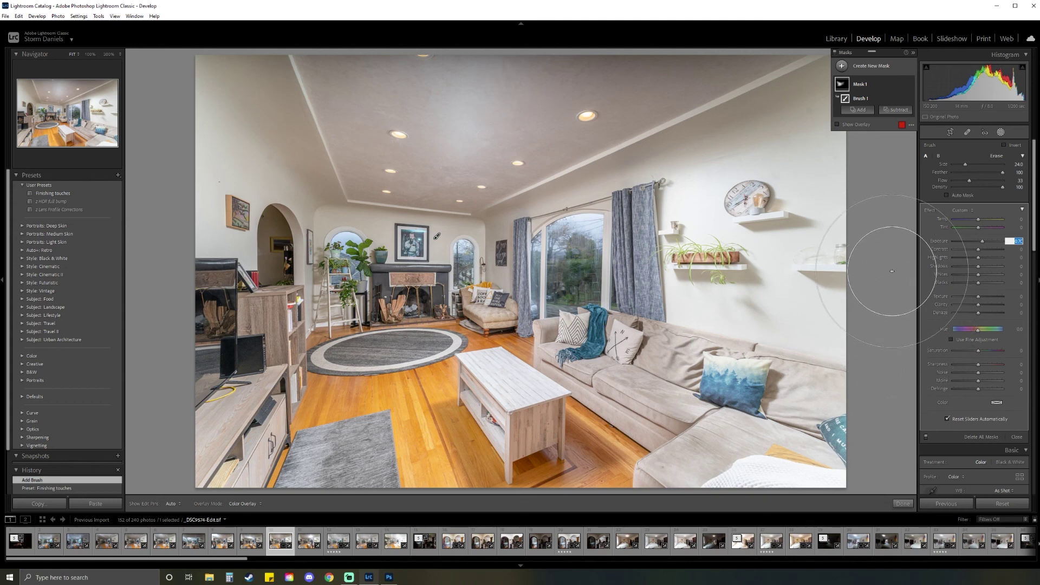
- Step through the filmstrip and bring up the raw shot _DSC9577.ARW
key(Right)
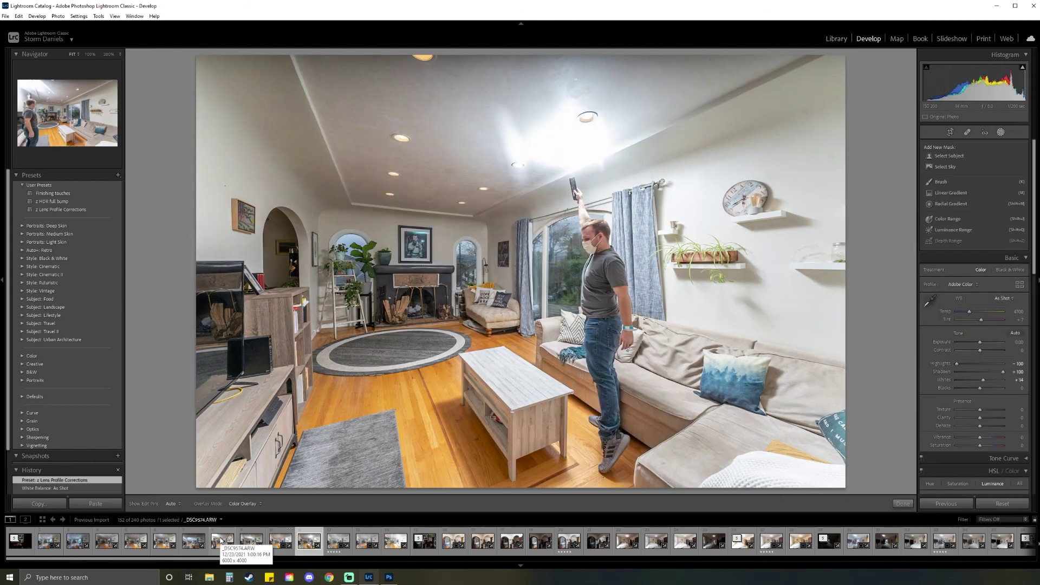
click(221, 540)
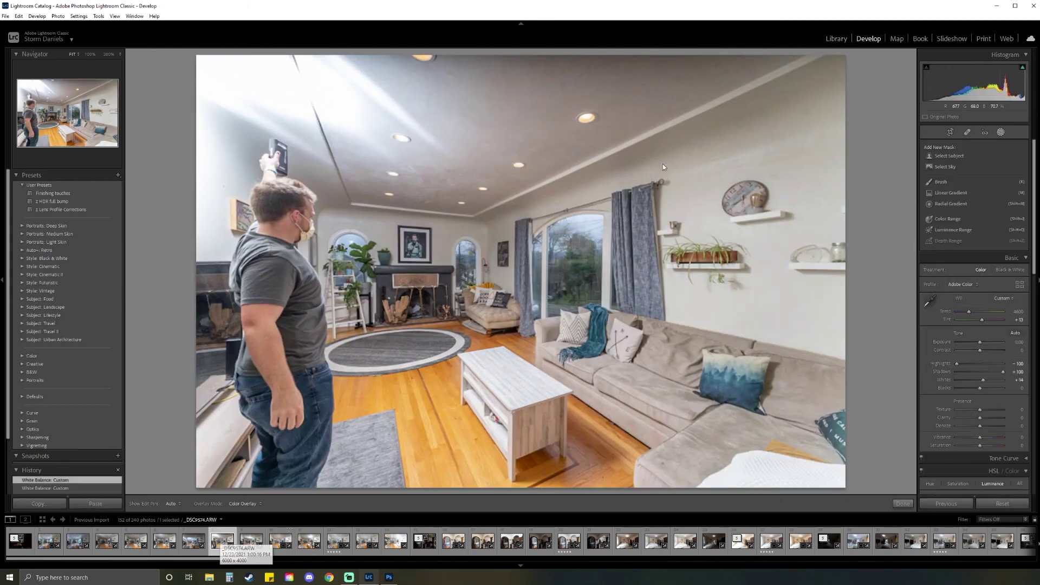
click(309, 540)
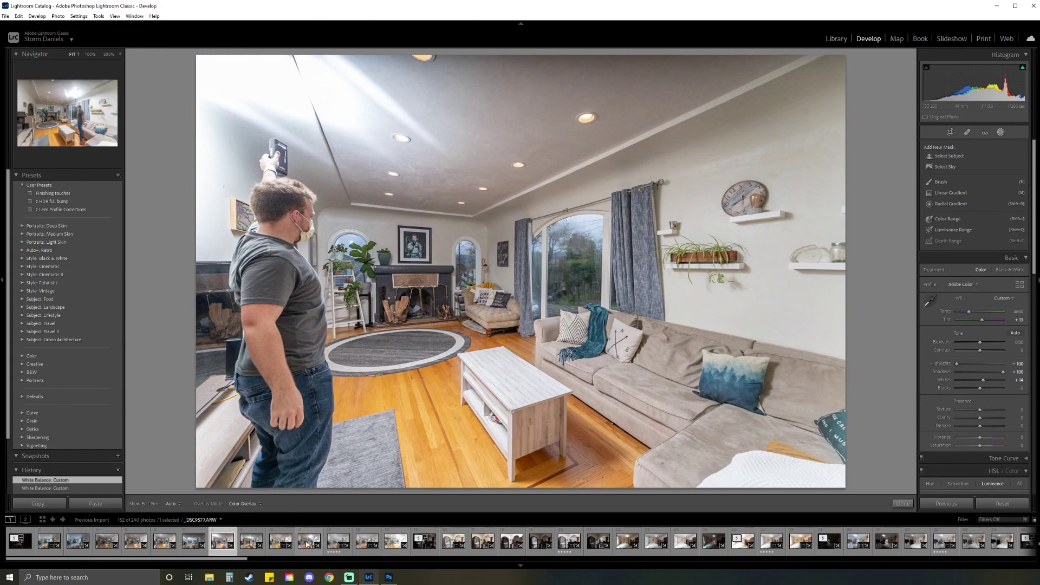